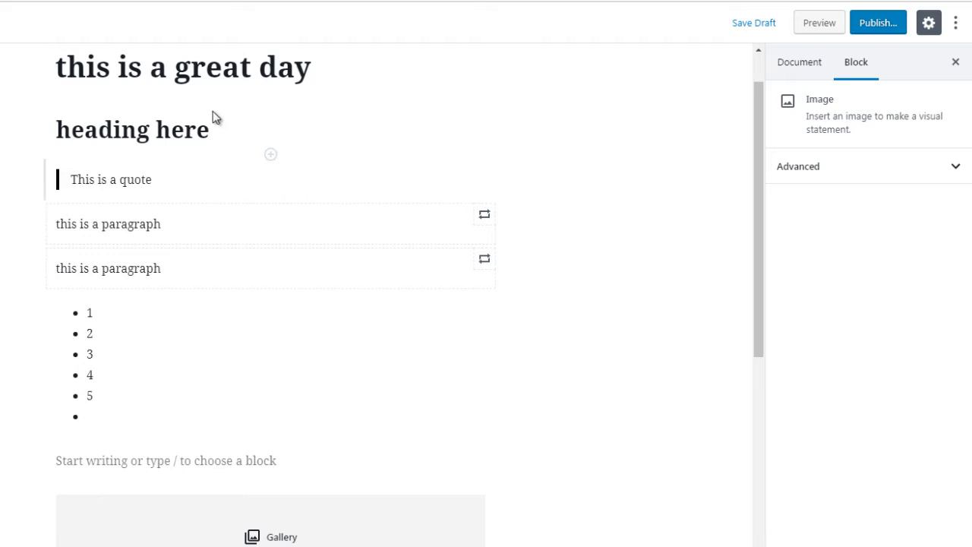
# Select the "heading here" text and review the additional options available for the heading block
pyautogui.click(205, 129)
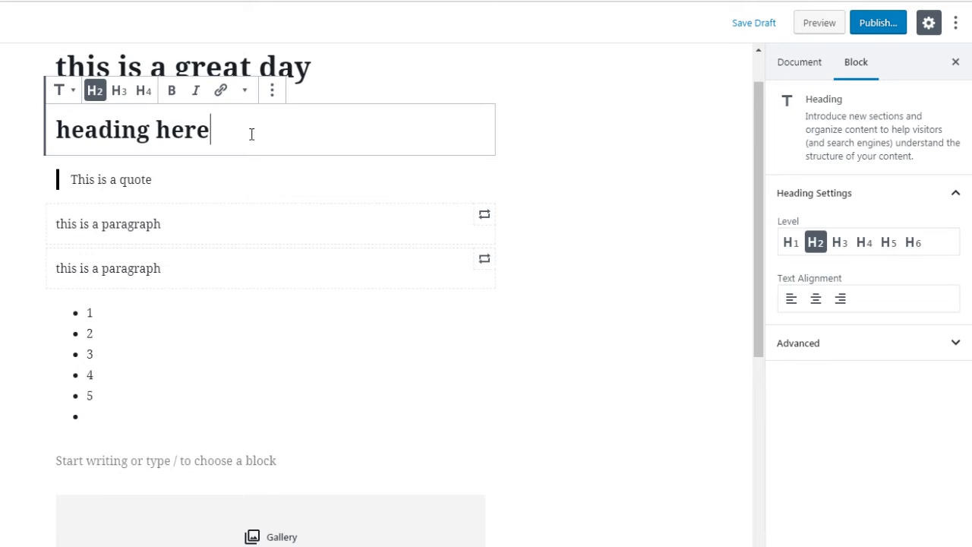
pyautogui.moveTo(217, 131); pyautogui.dragTo(59, 127)
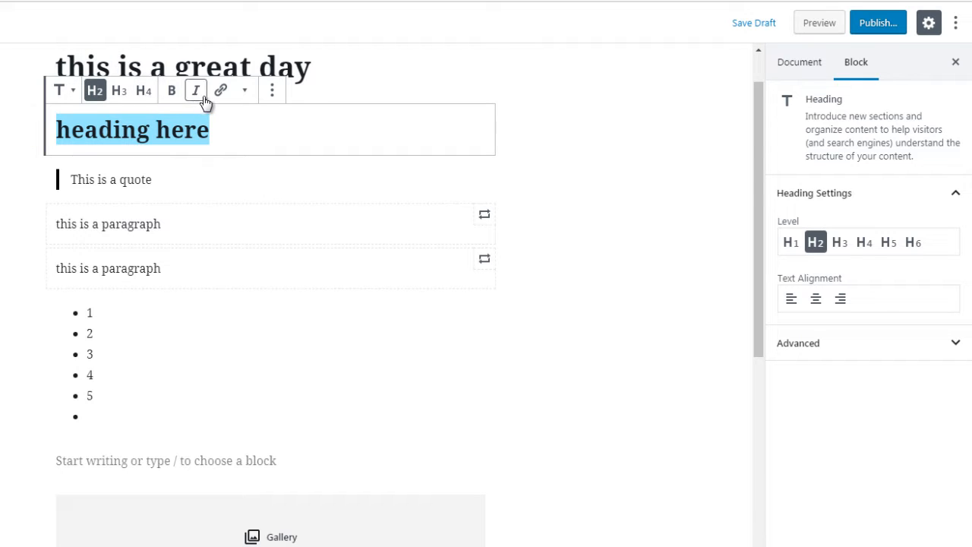
pyautogui.click(273, 91)
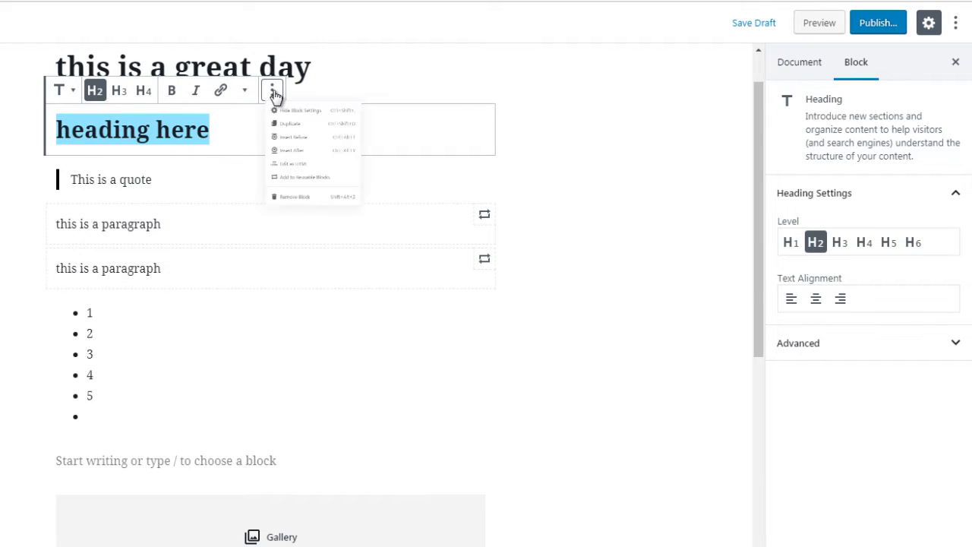
pyautogui.click(555, 178)
# Reselect the "heading here" text and examine the heading's level, text alignment and advanced settings
pyautogui.moveTo(235, 132); pyautogui.dragTo(62, 131)
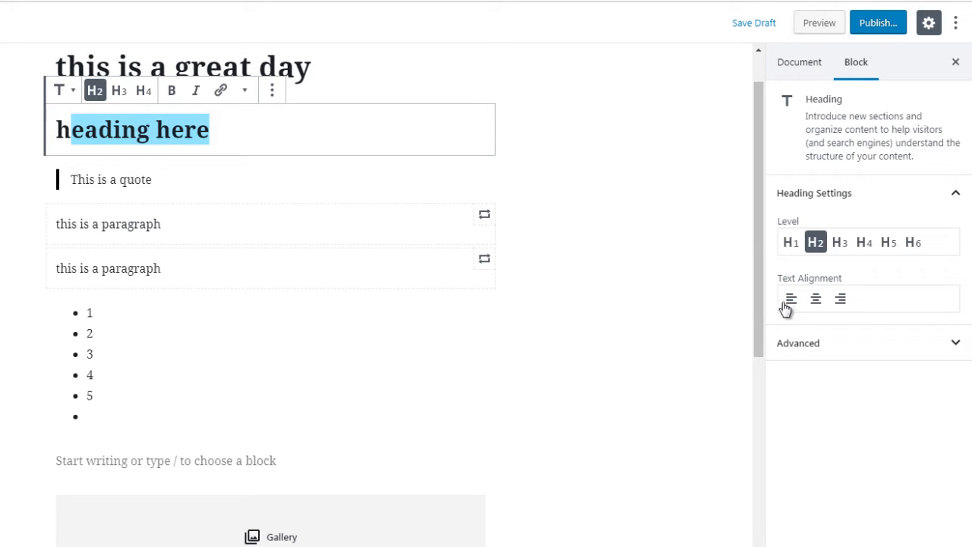
pyautogui.click(243, 124)
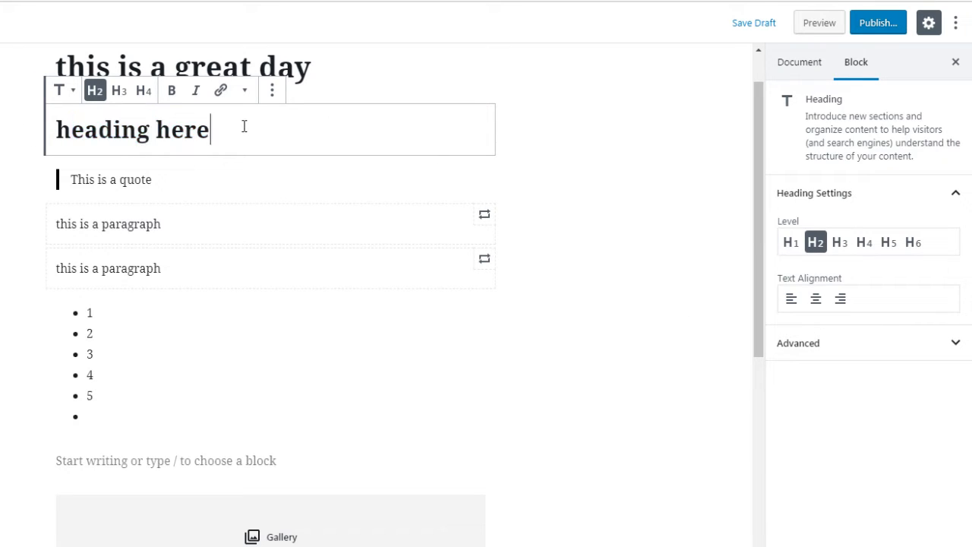
pyautogui.hotkey('shift', 'Left')
pyautogui.keyDown('shift'); pyautogui.click(63, 131); pyautogui.keyUp('shift')
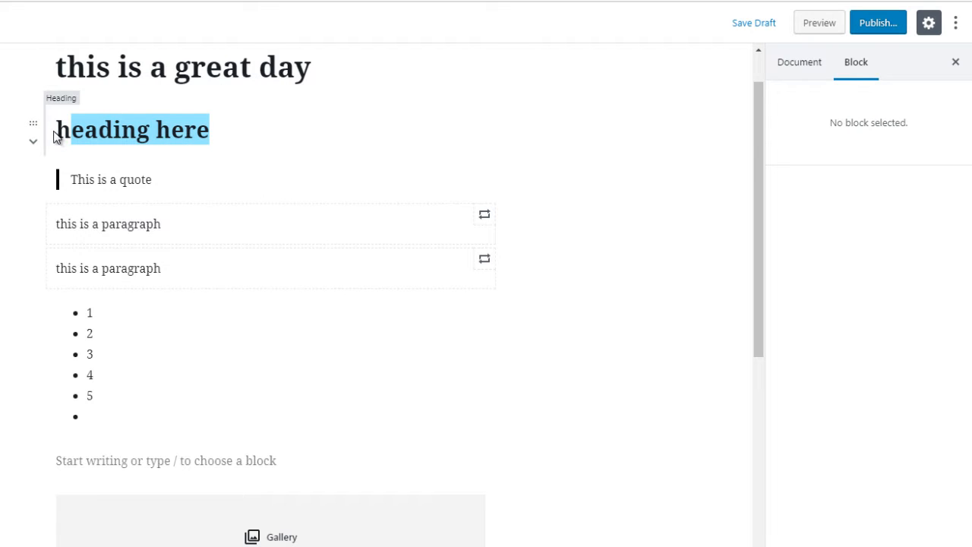
pyautogui.moveTo(60, 130); pyautogui.dragTo(271, 152)
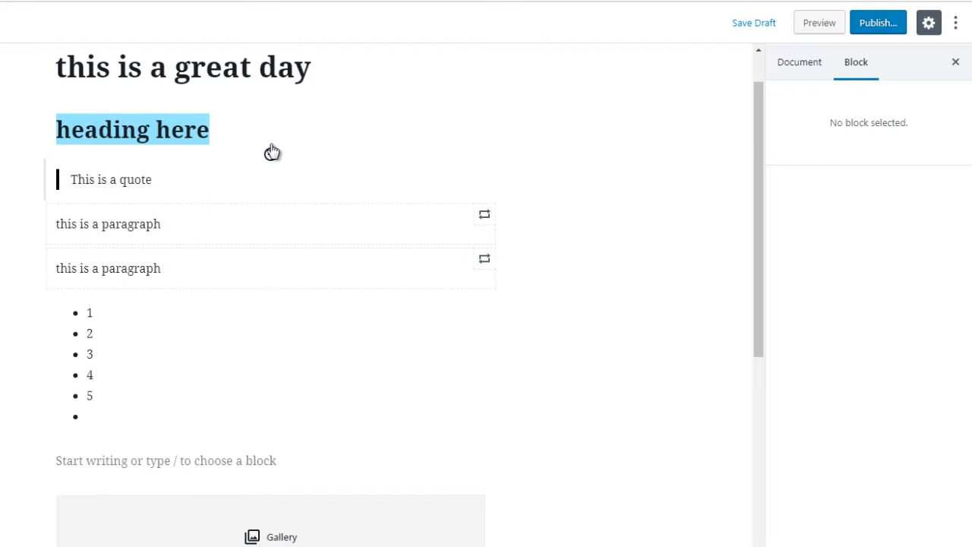
pyautogui.click(228, 132)
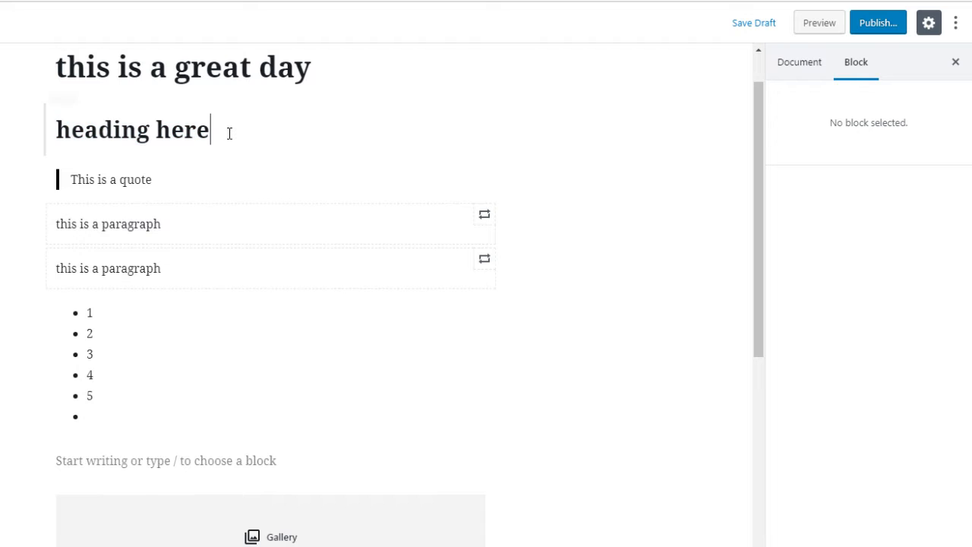
pyautogui.click(204, 181)
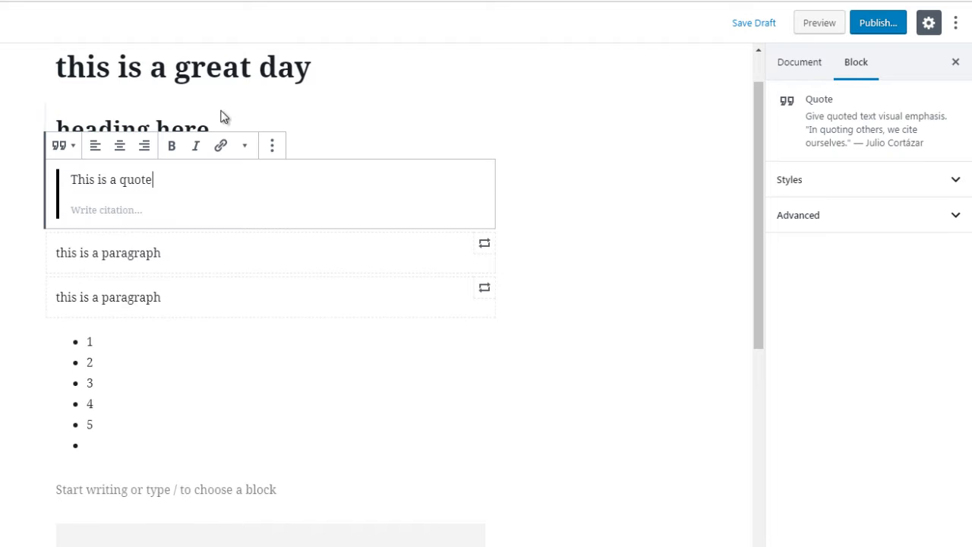
pyautogui.click(214, 125)
pyautogui.moveTo(210, 126); pyautogui.dragTo(57, 127)
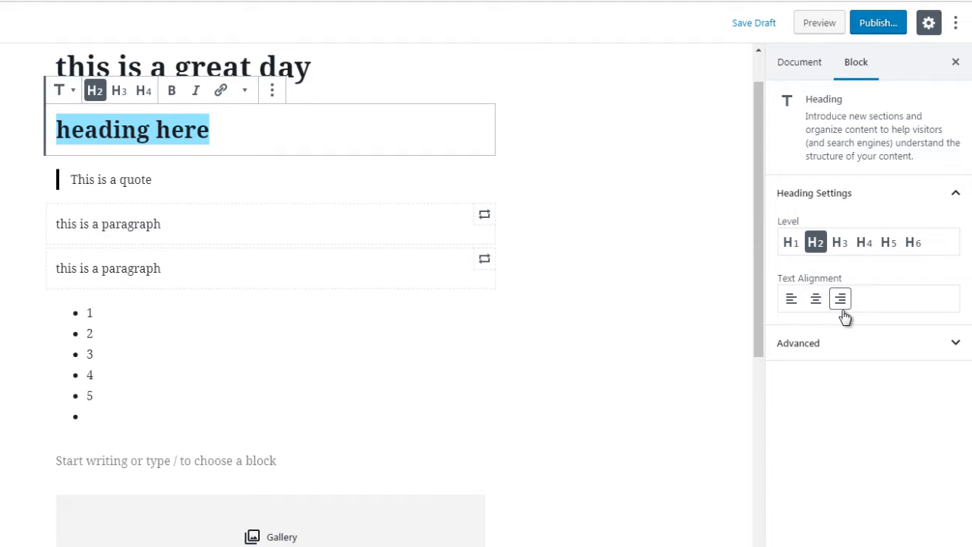
pyautogui.click(825, 344)
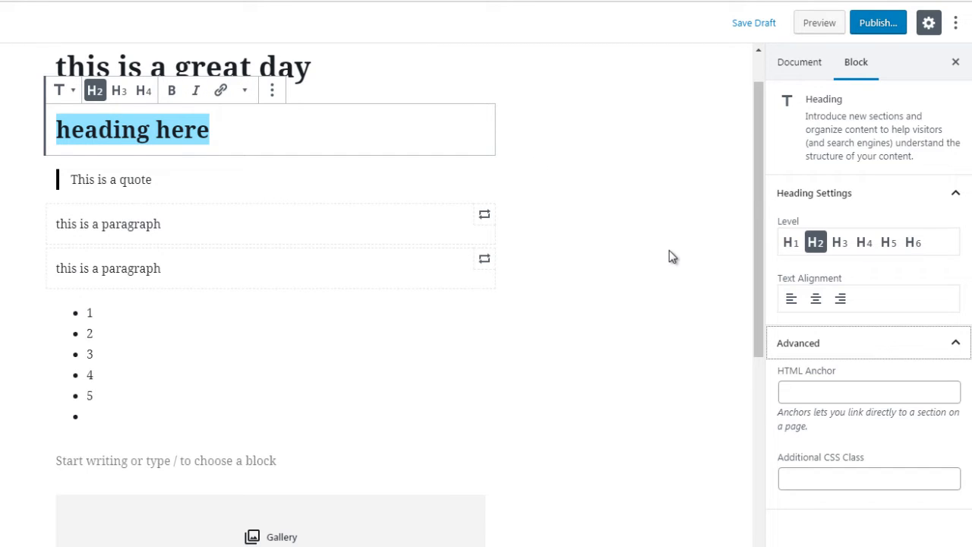
# Try numbered formatting on the list of items 1 to 5 and restore its bullets
pyautogui.click(118, 342)
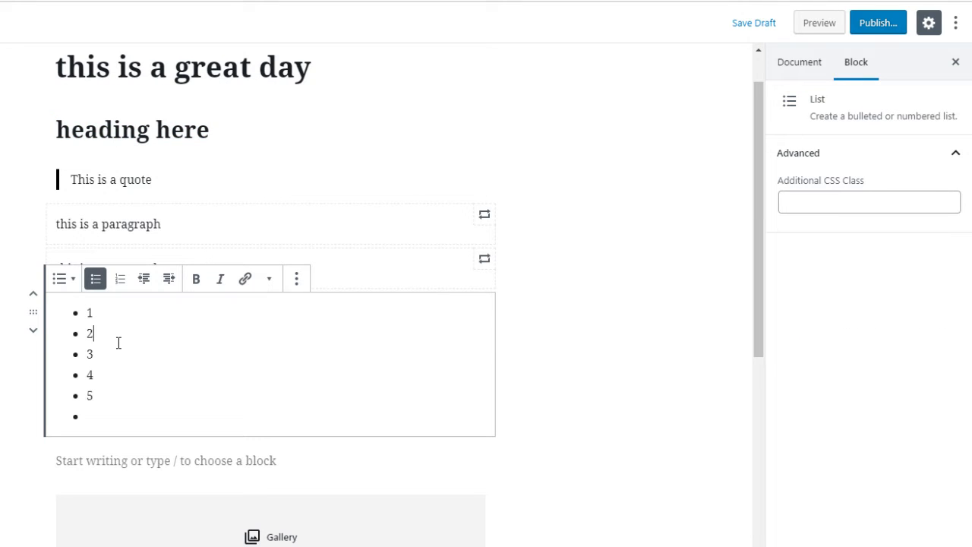
pyautogui.moveTo(102, 406); pyautogui.dragTo(88, 314)
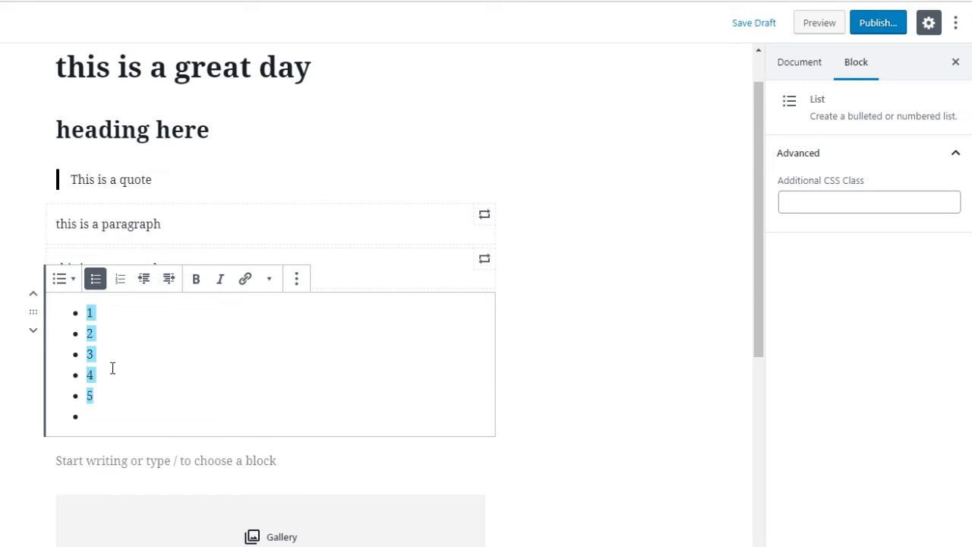
pyautogui.click(121, 281)
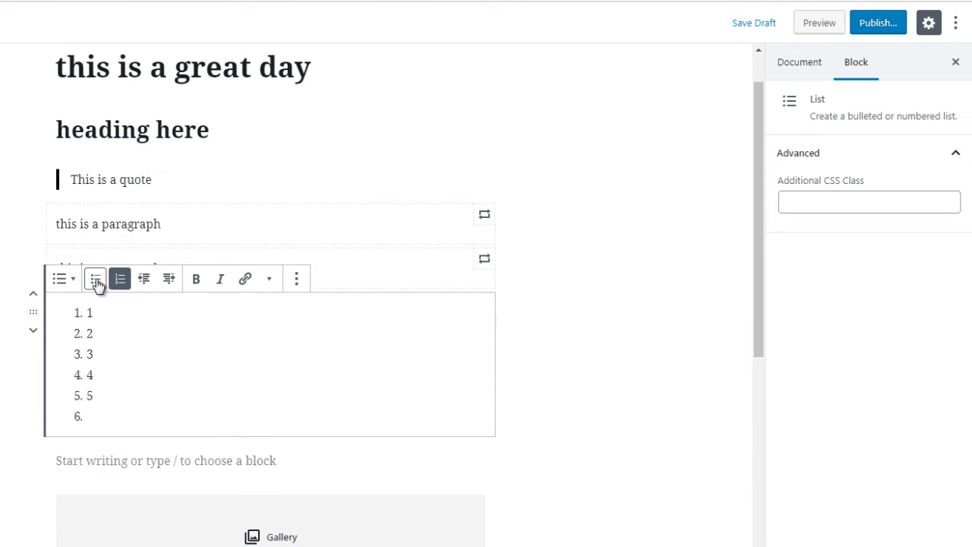
pyautogui.click(96, 280)
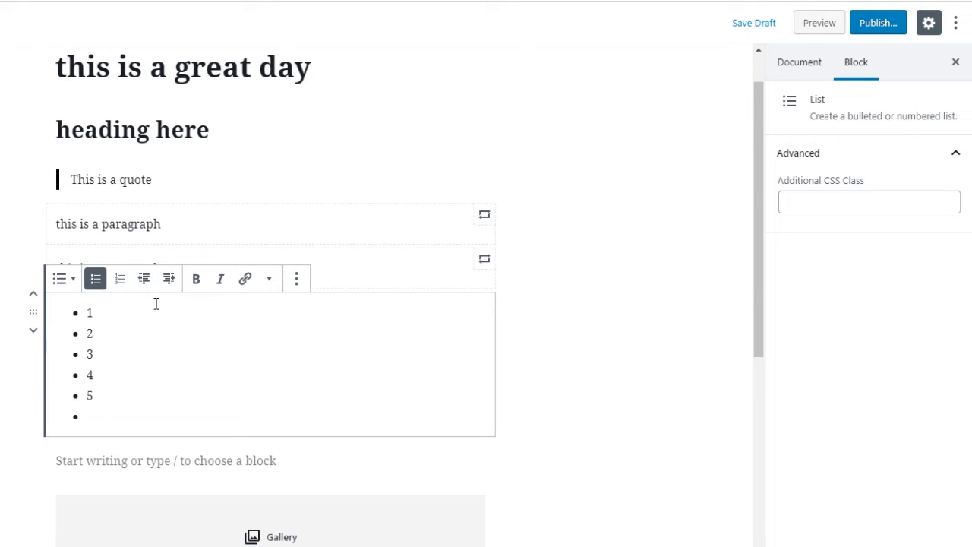
# Format the first item of the bulleted list, "1", as bold and italic
pyautogui.doubleClick(81, 312)
pyautogui.click(195, 281)
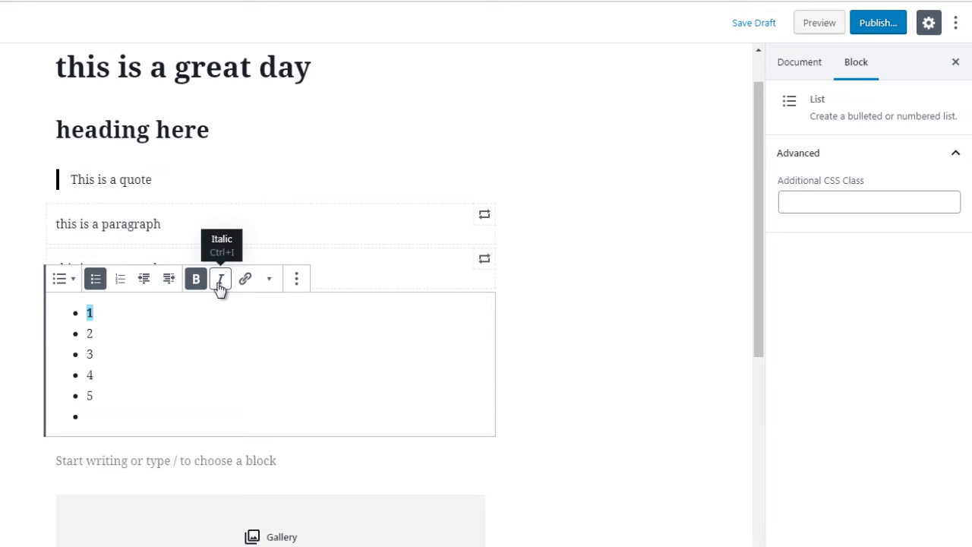
pyautogui.click(219, 284)
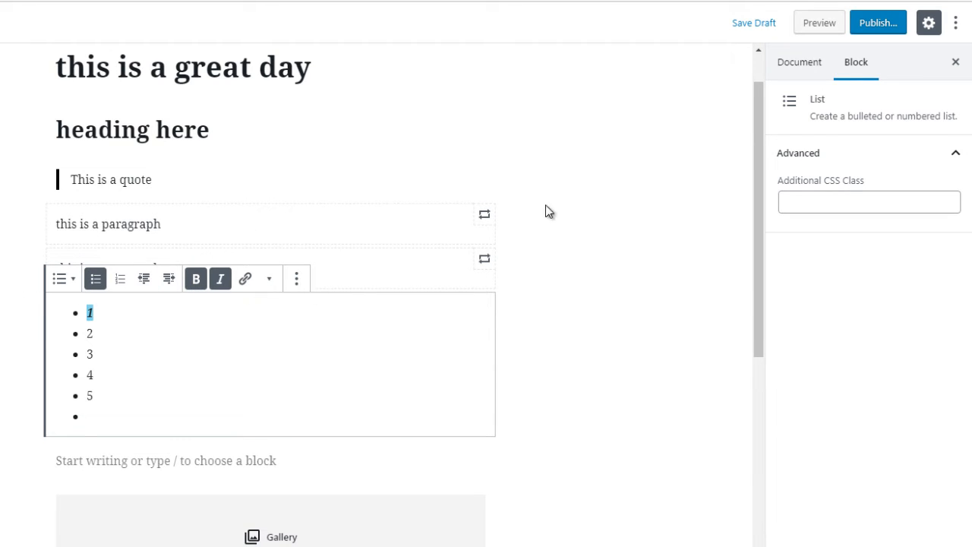
# Deselect the list block and review the post formats available in the document settings, leaving the choice unchanged
pyautogui.scroll(-2, 743, 282)
pyautogui.scroll(-5, 743, 282)
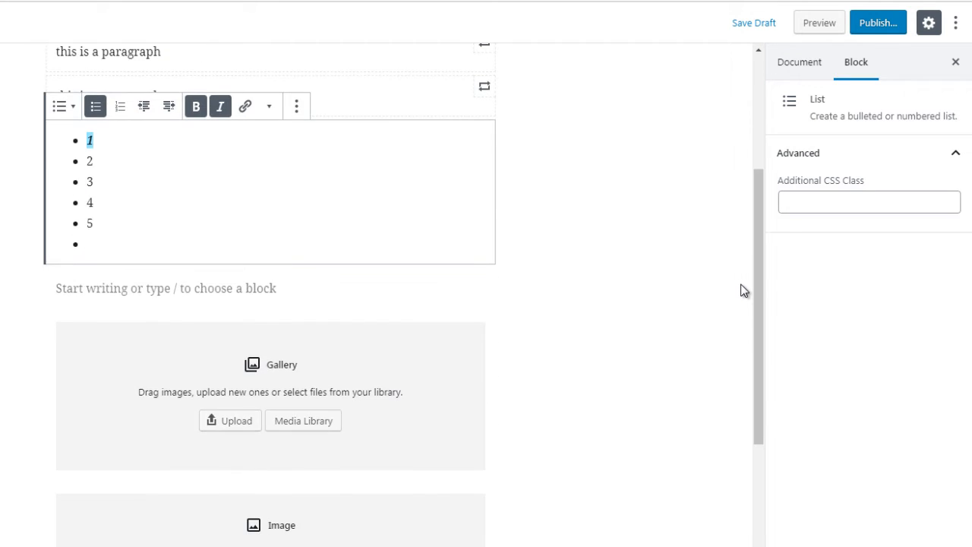
pyautogui.click(557, 360)
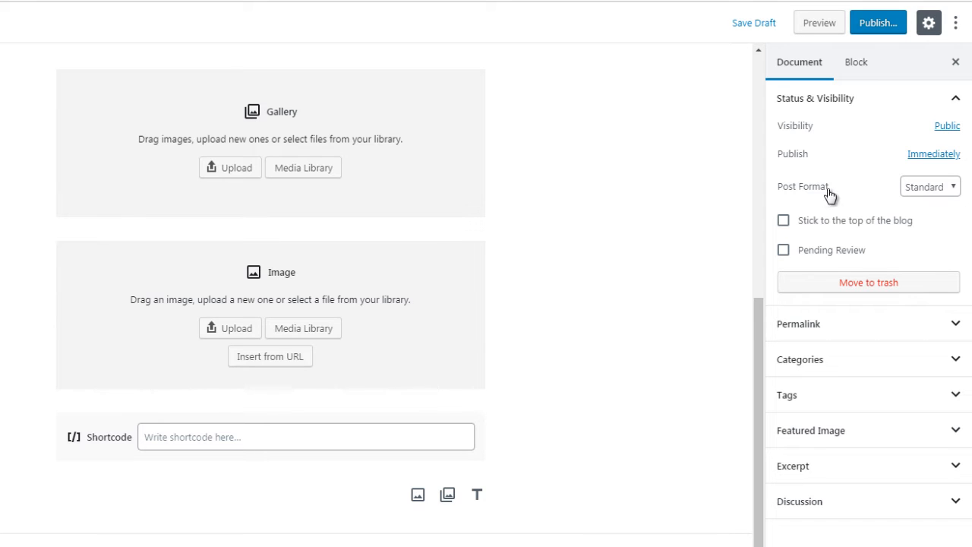
pyautogui.click(923, 186)
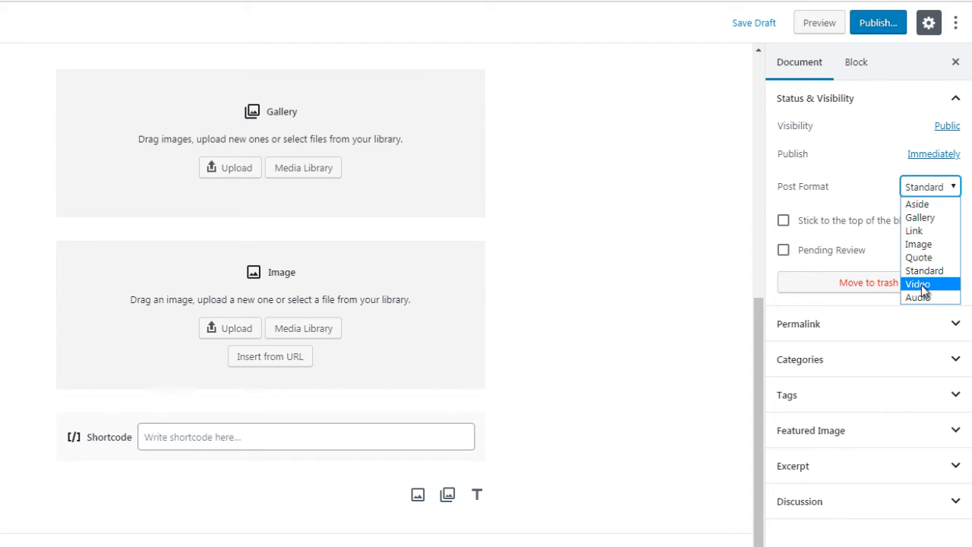
pyautogui.click(770, 190)
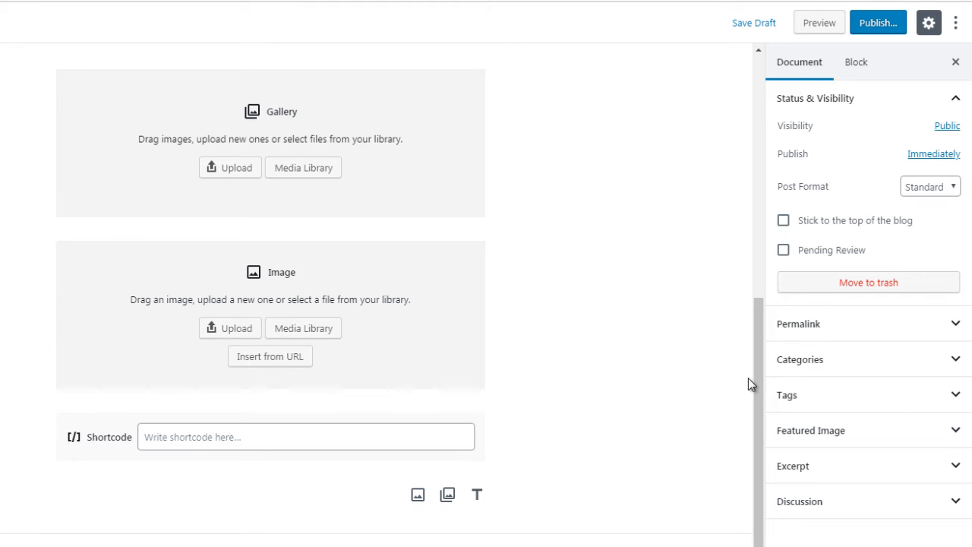
# Check the permalink section and look through the existing post categories down to Videos
pyautogui.click(801, 323)
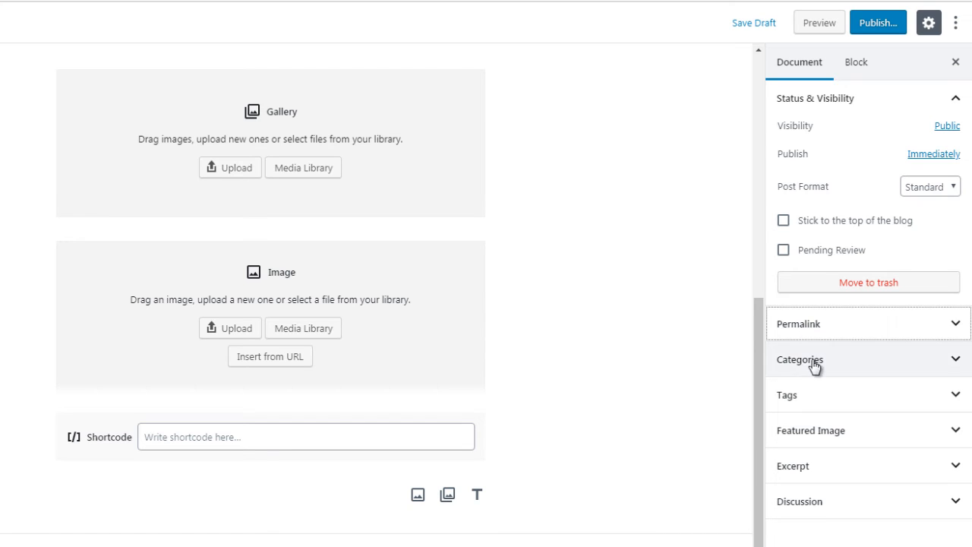
pyautogui.click(813, 365)
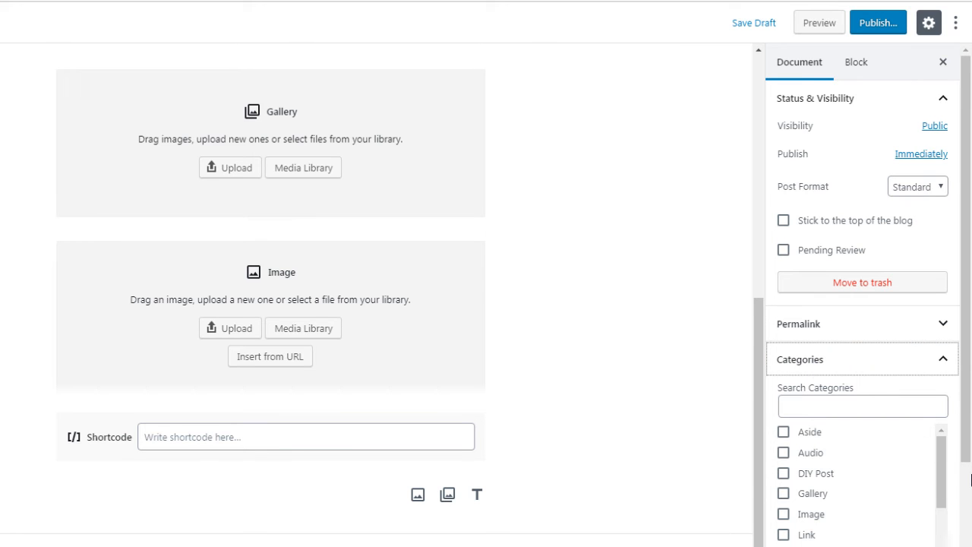
pyautogui.scroll(-1, 969, 422)
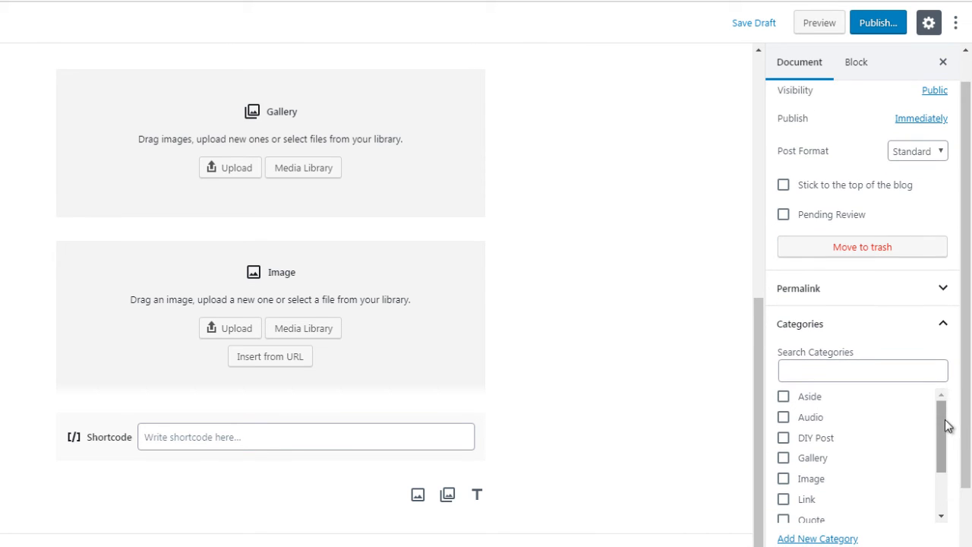
pyautogui.moveTo(945, 425); pyautogui.dragTo(944, 473)
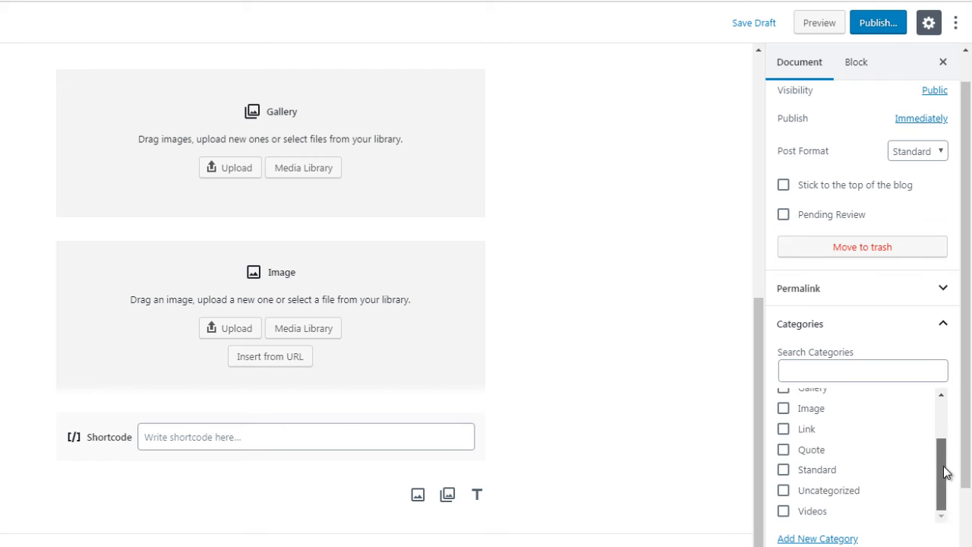
# Open the form for a new category, examine its name and parent category options, and collapse the categories section
pyautogui.click(841, 537)
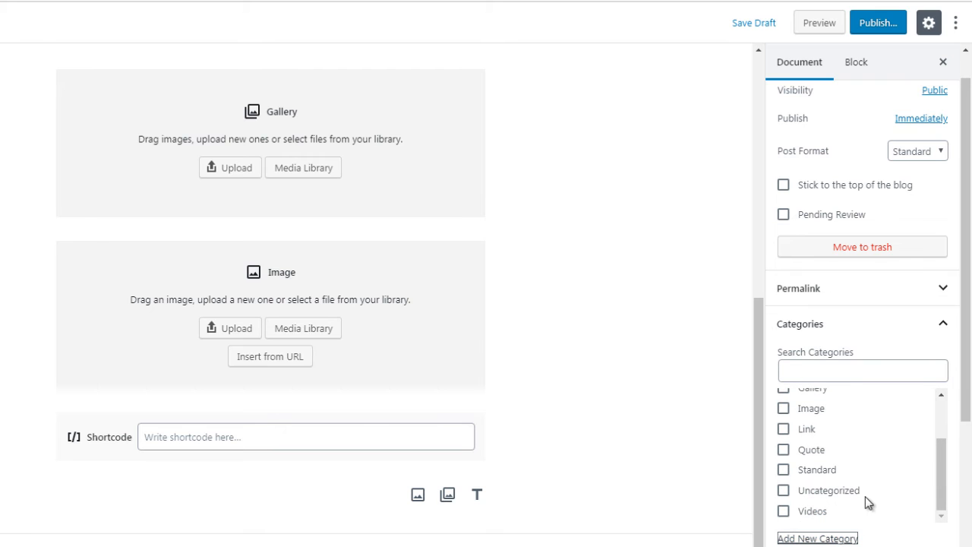
pyautogui.scroll(-2, 969, 414)
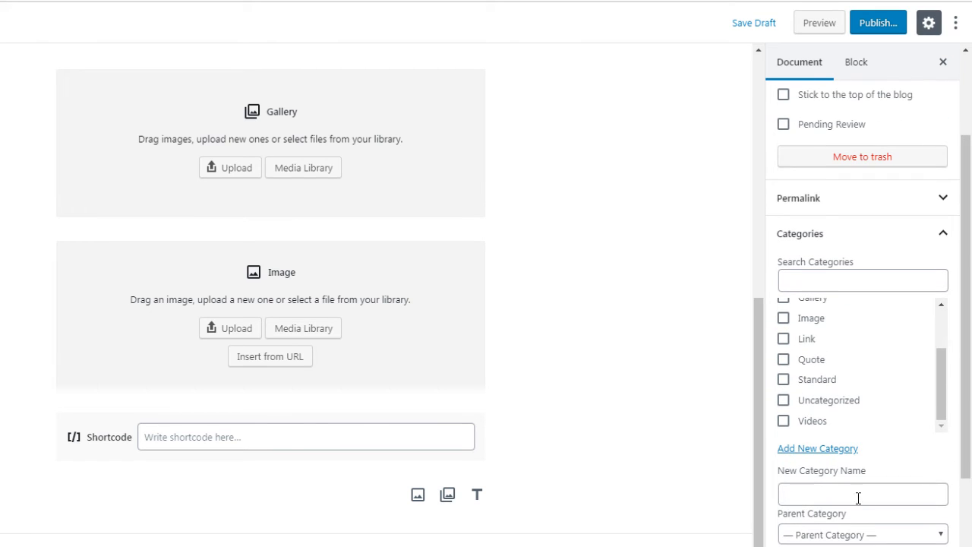
pyautogui.scroll(-1, 850, 498)
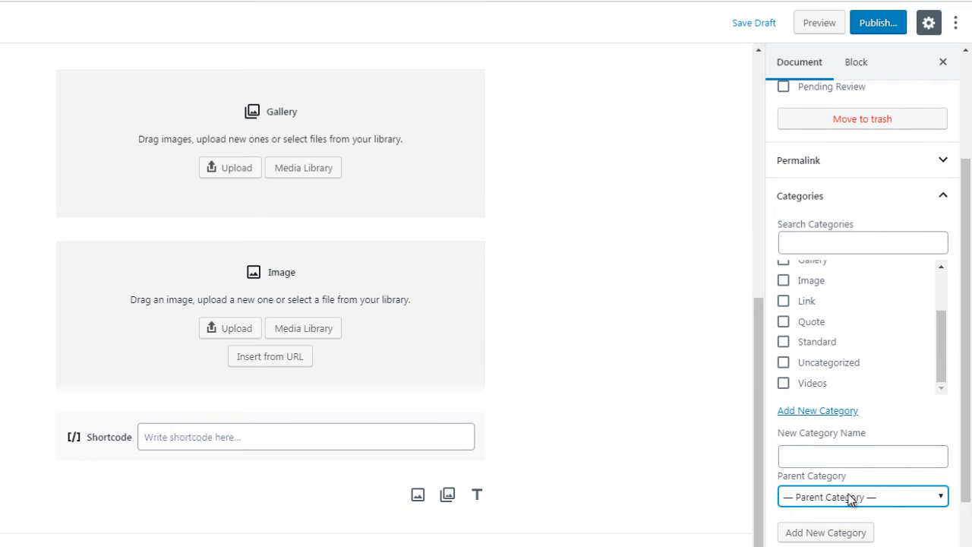
pyautogui.click(850, 498)
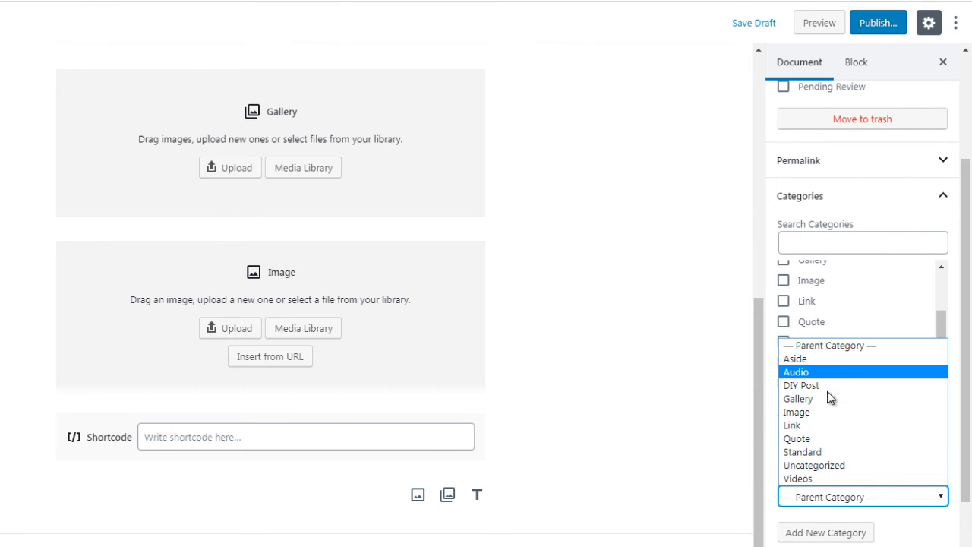
pyautogui.click(831, 495)
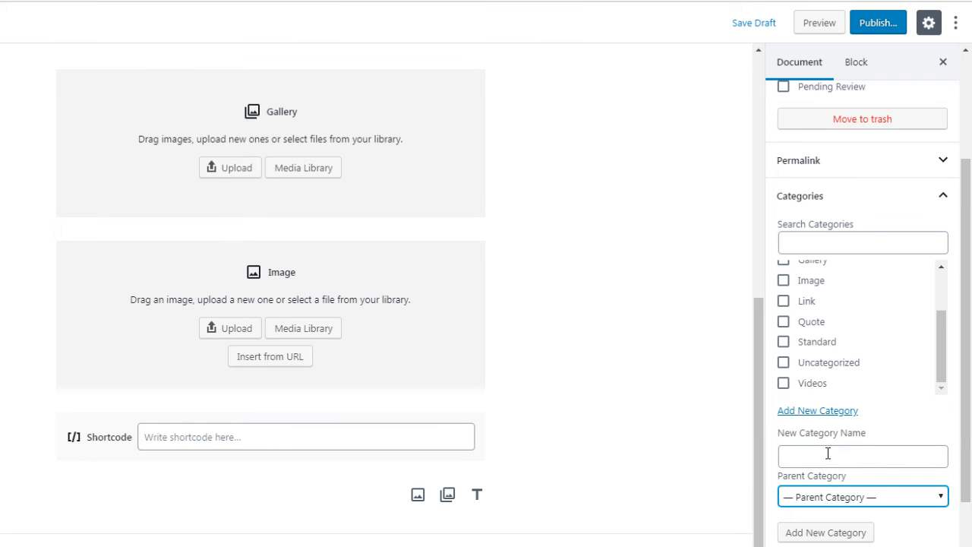
pyautogui.click(827, 453)
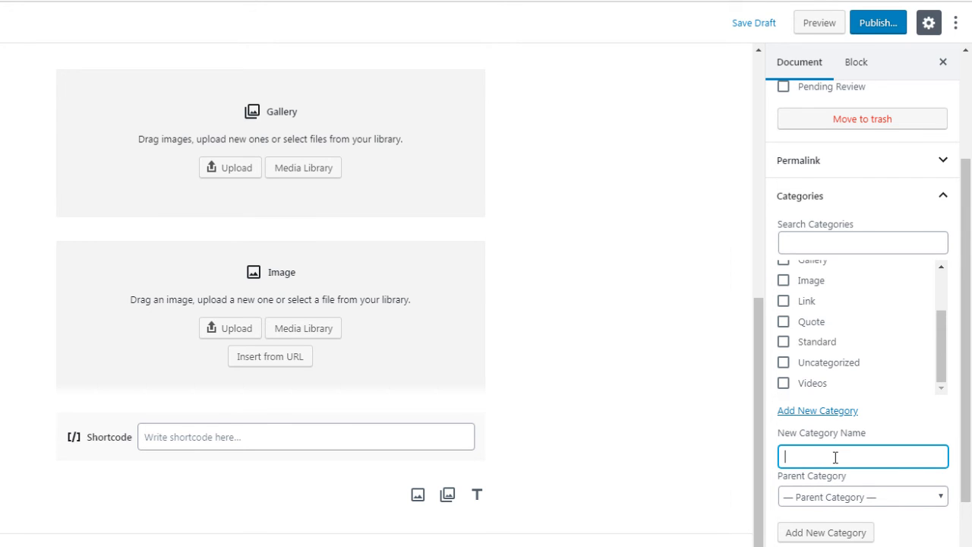
pyautogui.moveTo(967, 371); pyautogui.dragTo(969, 390)
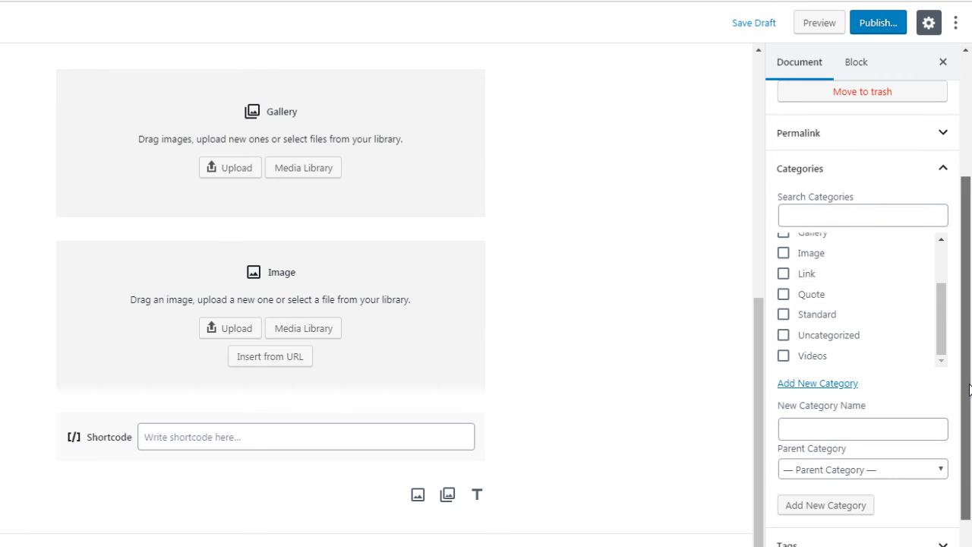
pyautogui.click(831, 177)
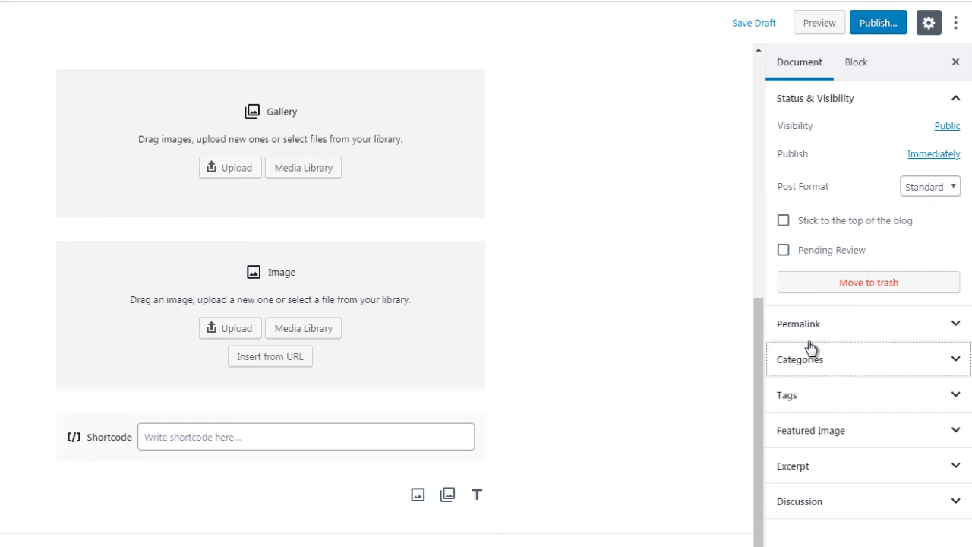
# Expand the post's tag settings, examine the field for adding a new tag, and collapse the section
pyautogui.click(811, 402)
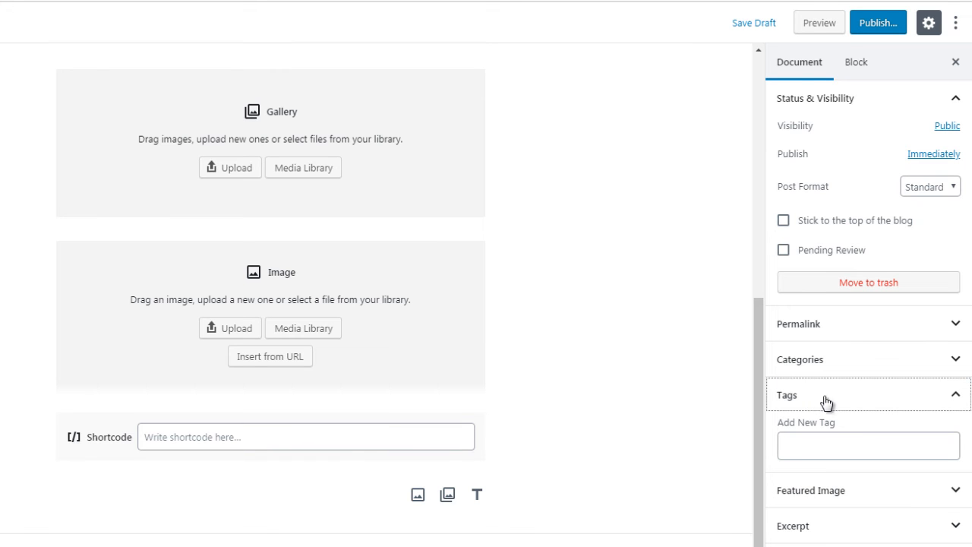
pyautogui.click(839, 443)
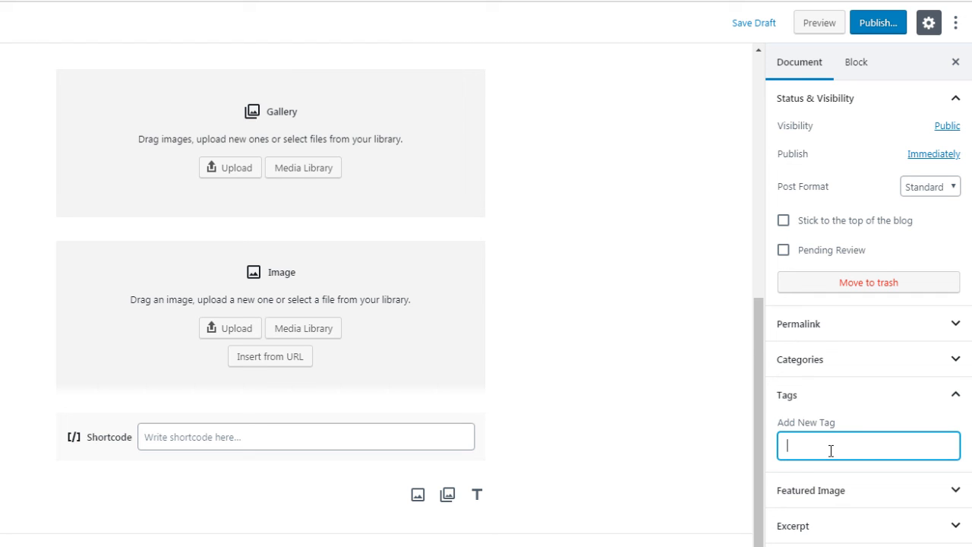
pyautogui.click(829, 401)
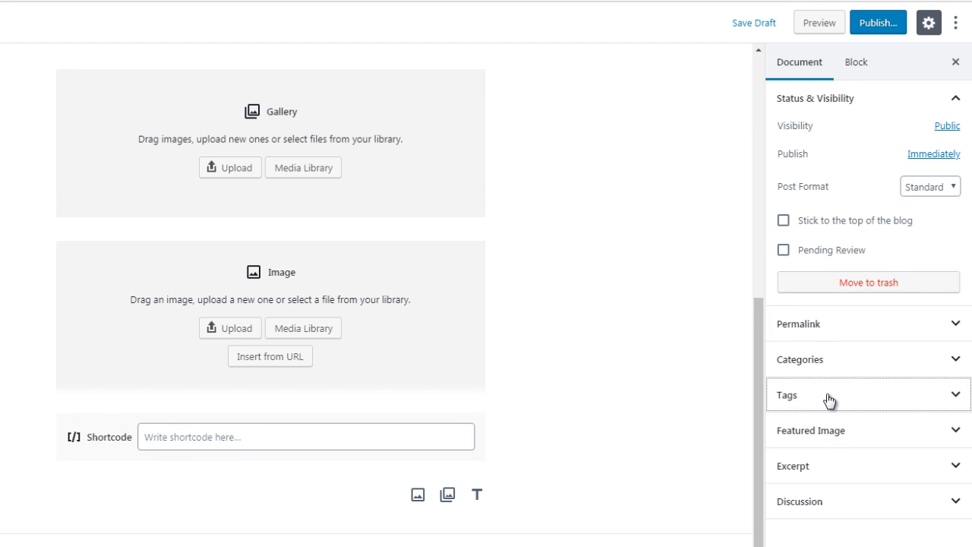
# Expand the featured image settings, and briefly check the excerpt section before collapsing it again
pyautogui.click(826, 439)
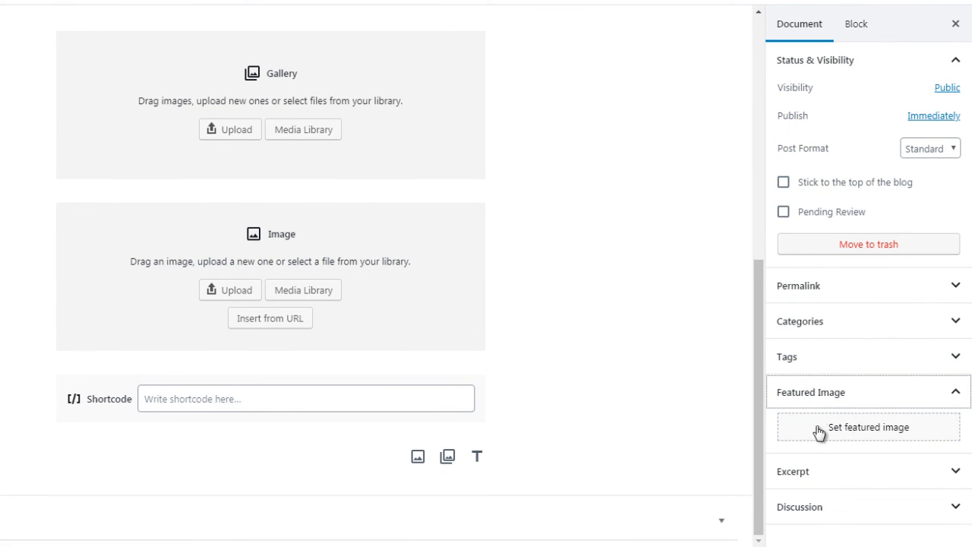
pyautogui.click(822, 474)
pyautogui.click(822, 475)
# Expand the discussion settings and switch Allow Comments off and back on
pyautogui.click(812, 508)
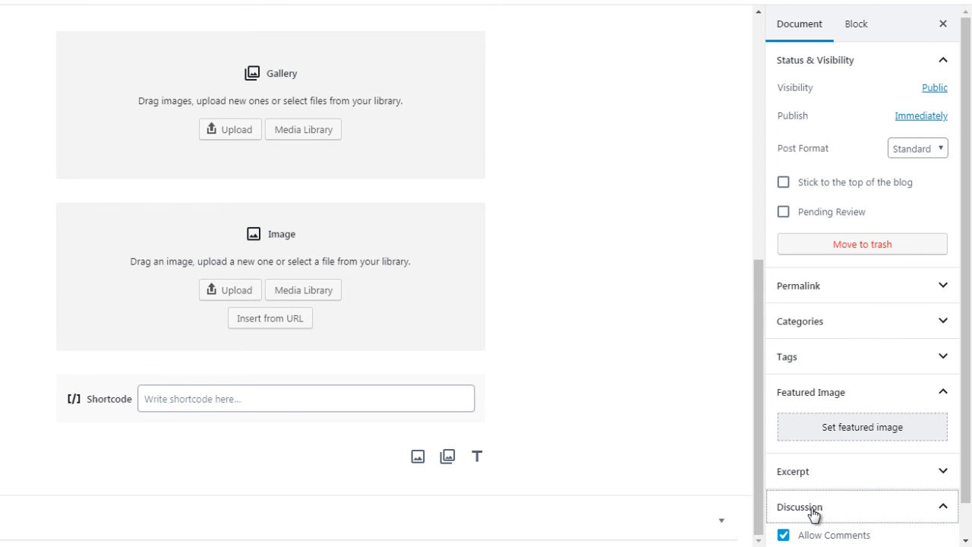
pyautogui.scroll(-1, 966, 430)
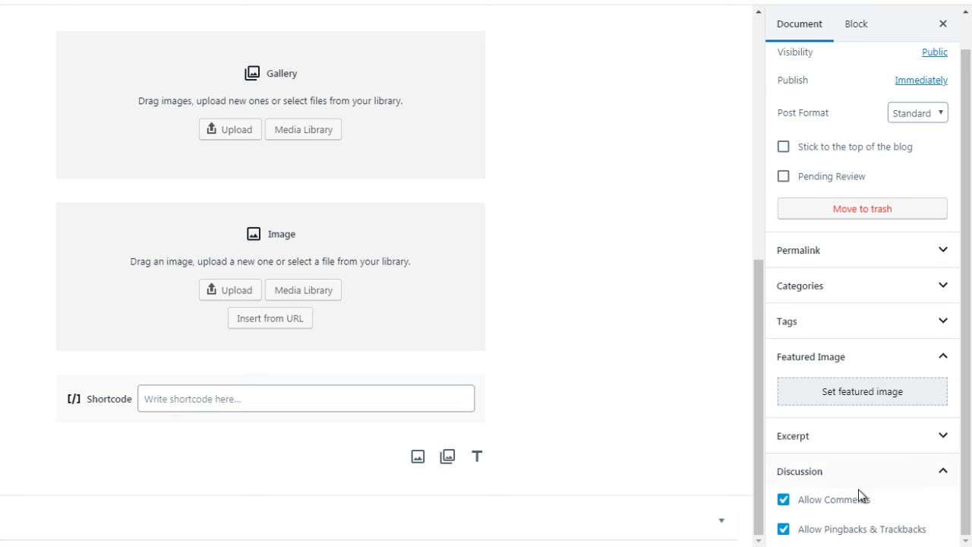
pyautogui.click(783, 500)
pyautogui.click(782, 501)
pyautogui.scroll(1, 961, 290)
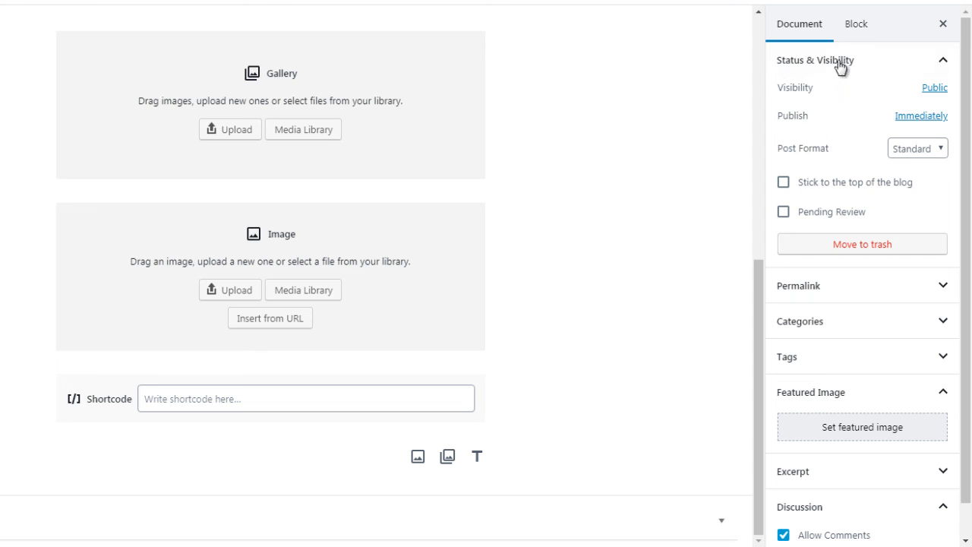
# Show the block settings and inspect the options for the Gallery block and the Image block below it
pyautogui.click(856, 26)
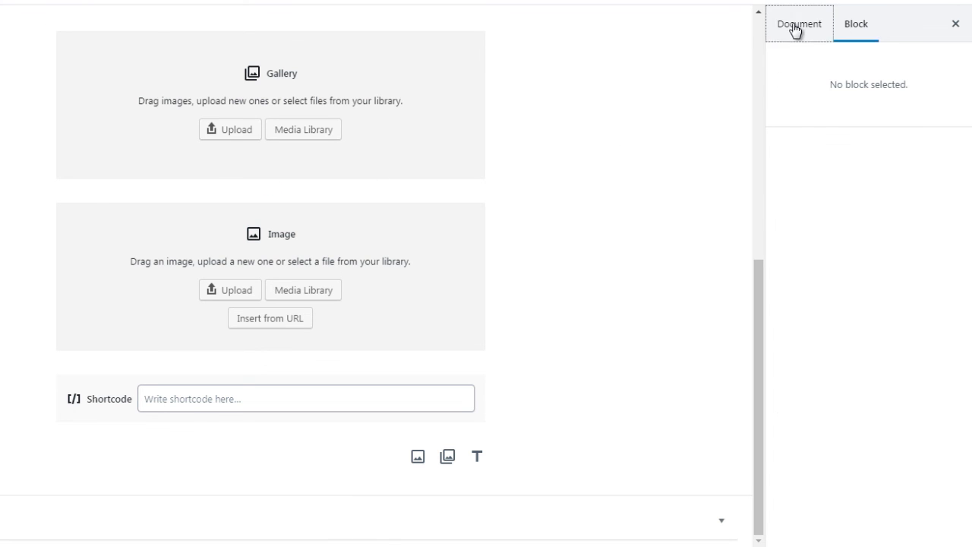
pyautogui.click(412, 137)
pyautogui.click(411, 327)
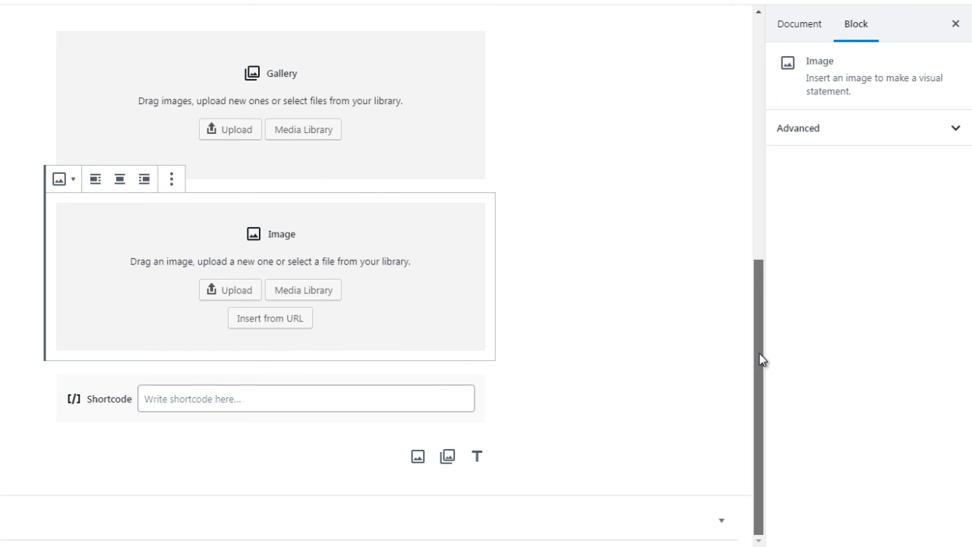
pyautogui.moveTo(759, 347); pyautogui.dragTo(765, 247)
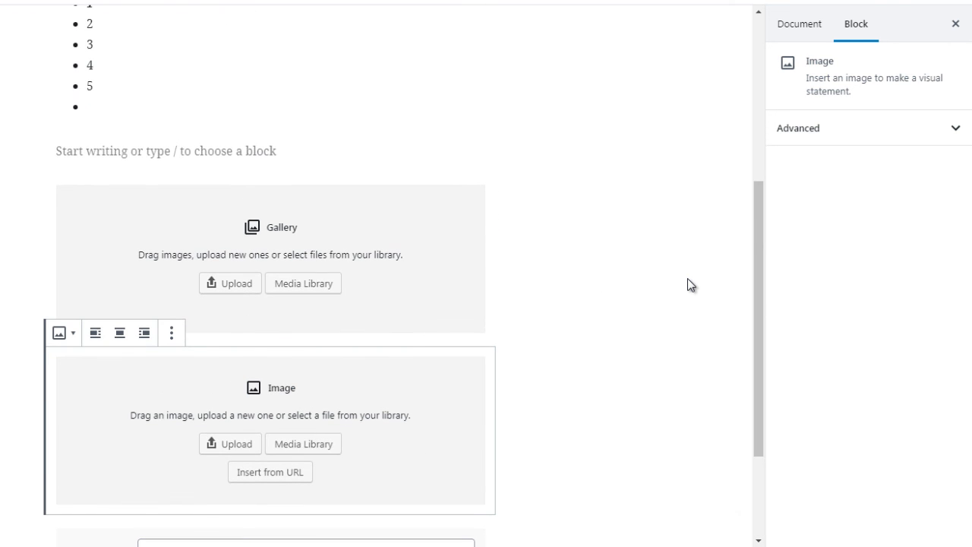